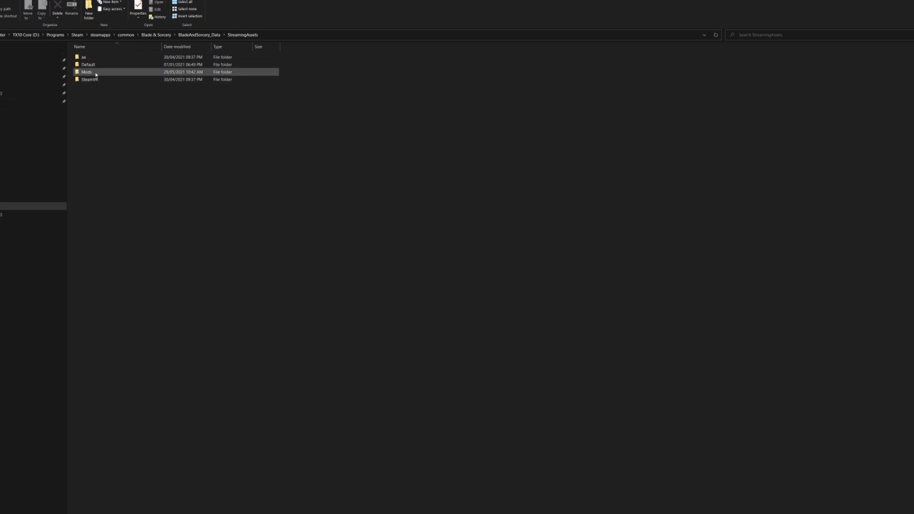
# Look inside the Mods folder, then return to StreamingAssets
pyautogui.doubleClick(88, 73)
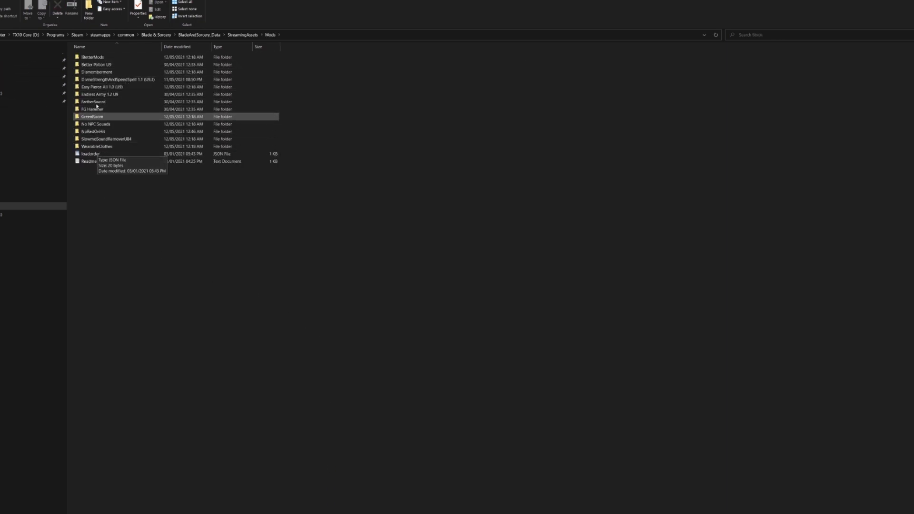
pyautogui.click(93, 57)
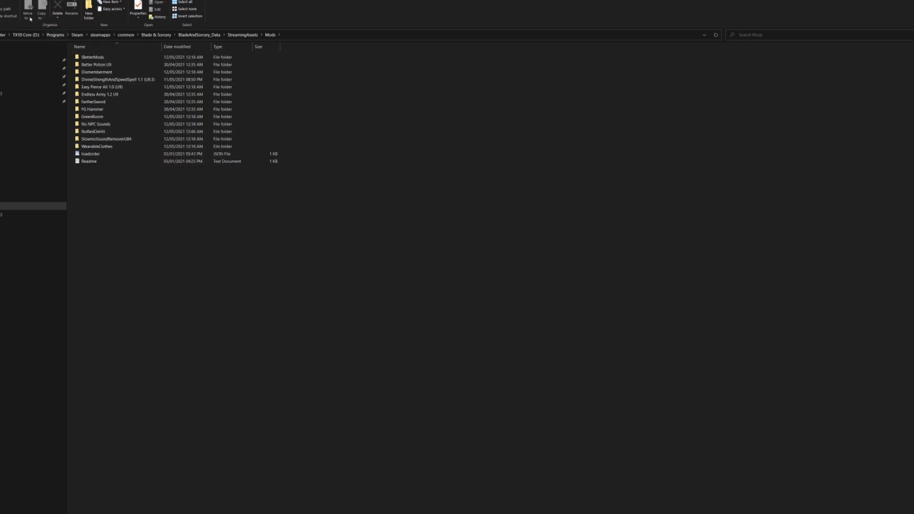
pyautogui.press('BackSpace')
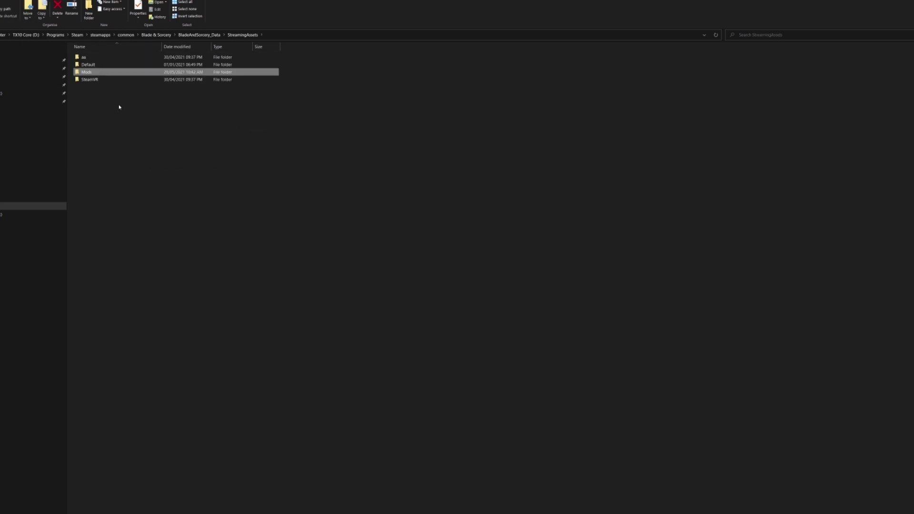
# Open Default, then Bas, then the Creatures folder
pyautogui.click(83, 65)
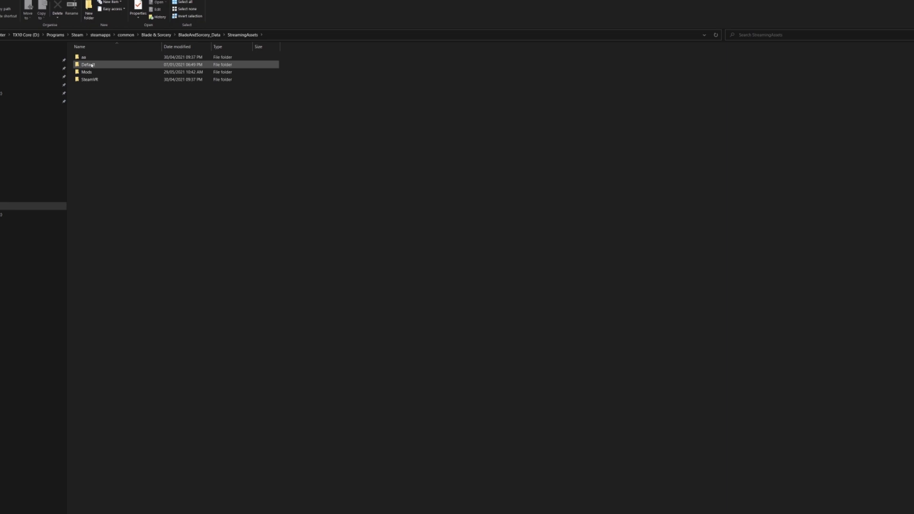
pyautogui.doubleClick(83, 66)
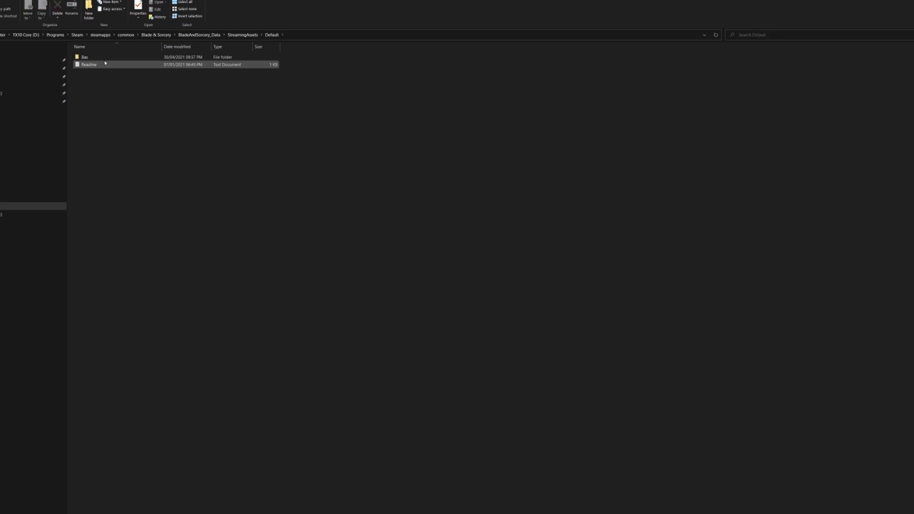
pyautogui.doubleClick(82, 59)
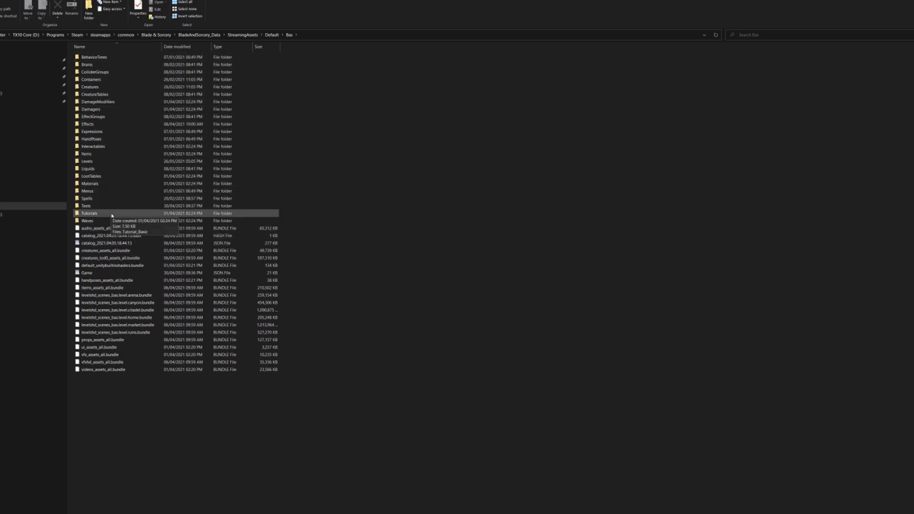
pyautogui.doubleClick(95, 90)
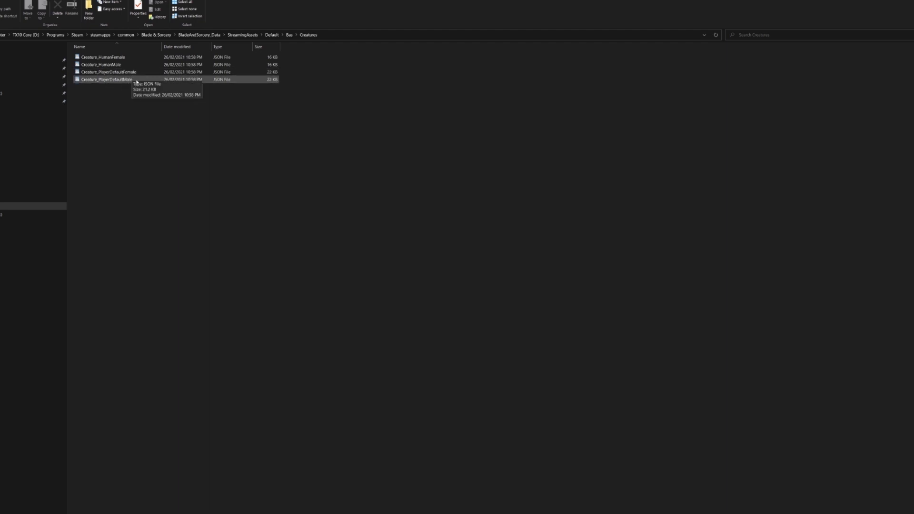
# Copy Creature_PlayerDefaultFemale and Creature_PlayerDefaultMale into DivineExample, then go back up a level
pyautogui.click(130, 72)
pyautogui.keyDown('shift'); pyautogui.click(126, 79); pyautogui.keyUp('shift')
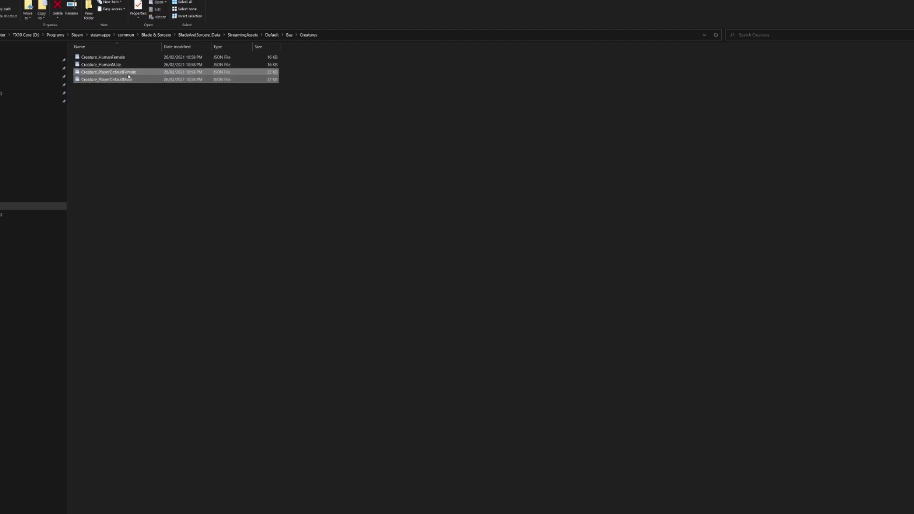
pyautogui.rightClick(125, 76)
pyautogui.click(147, 148)
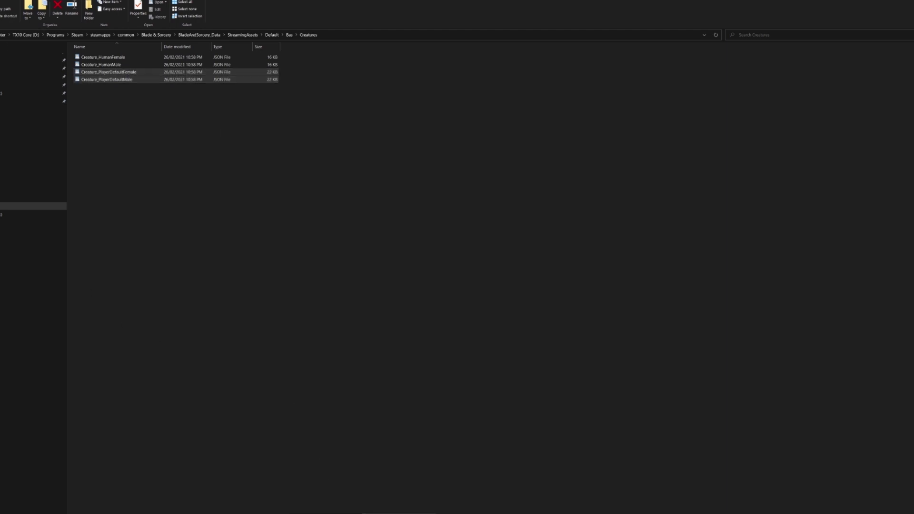
pyautogui.rightClick(136, 102)
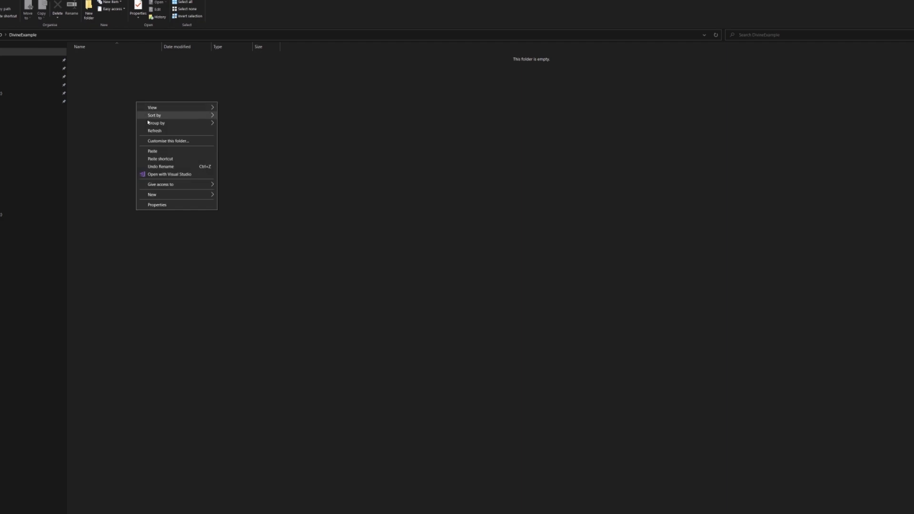
pyautogui.click(166, 152)
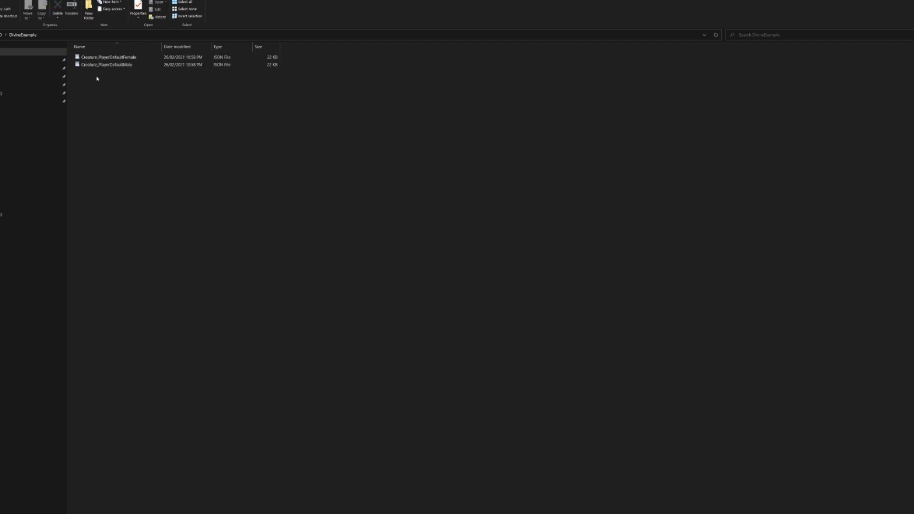
pyautogui.click(87, 59)
pyautogui.hotkey('alt', 'Up')
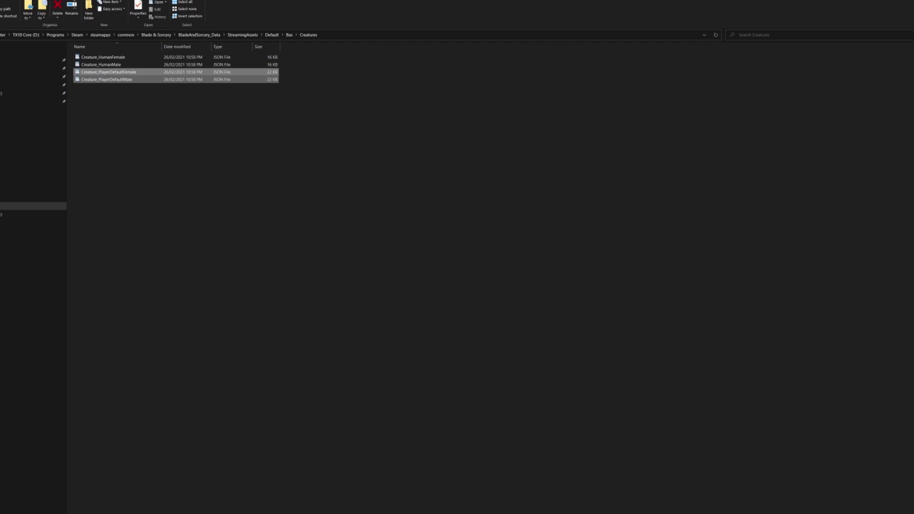
# In the Bas\Damagers folder, copy Damager_Punch and Damager_Kick
pyautogui.click(289, 35)
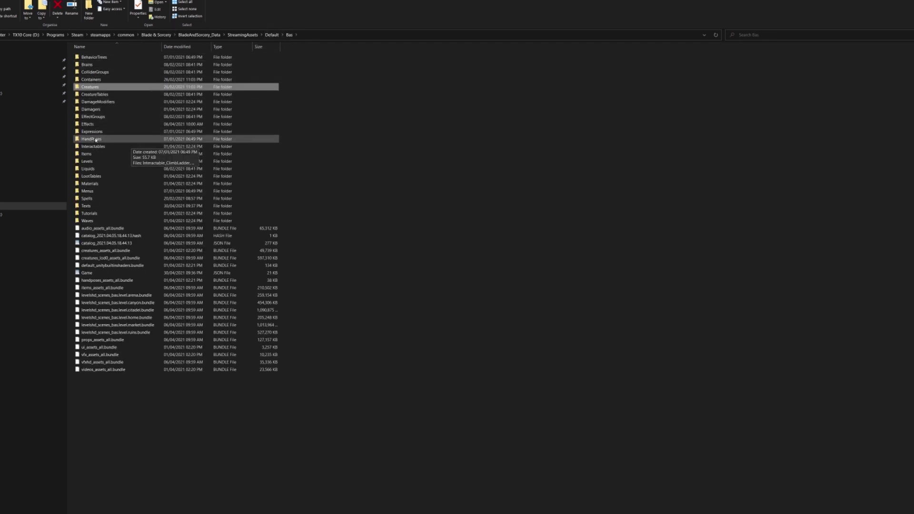
pyautogui.doubleClick(93, 109)
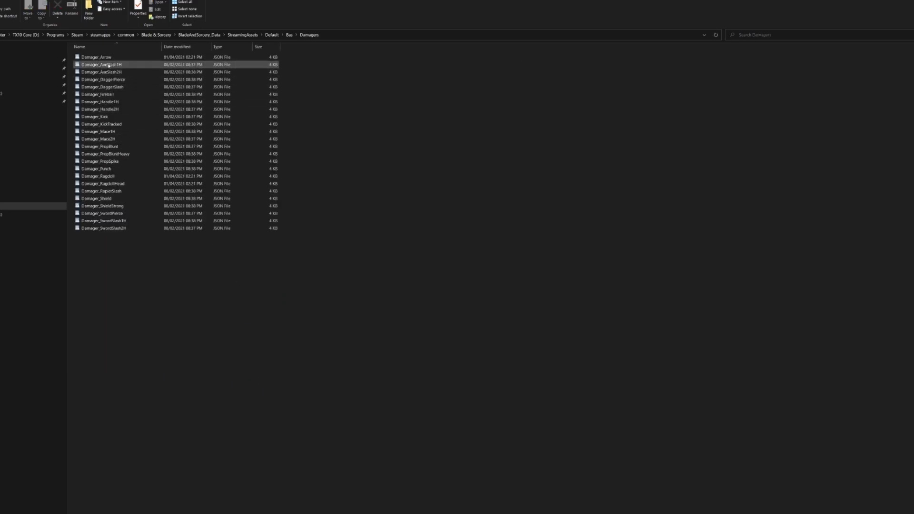
pyautogui.click(157, 169)
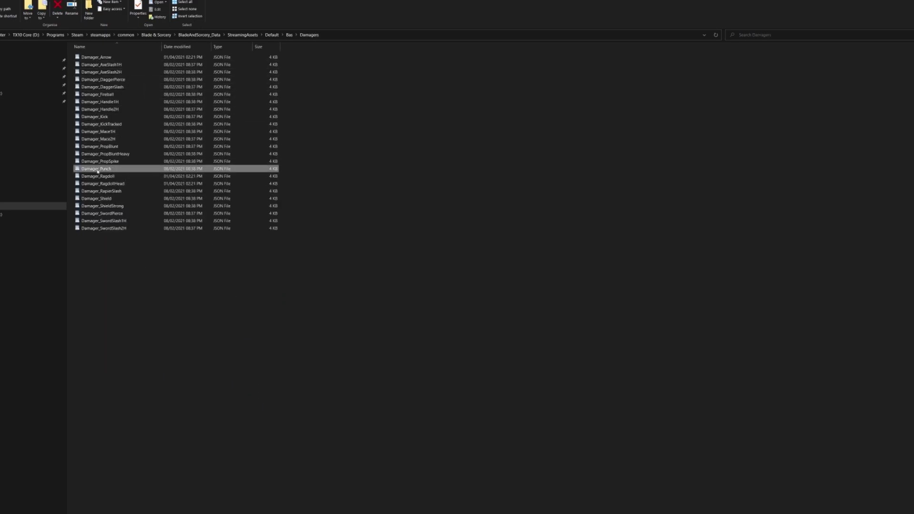
pyautogui.keyDown('ctrl'); pyautogui.click(138, 117); pyautogui.keyUp('ctrl')
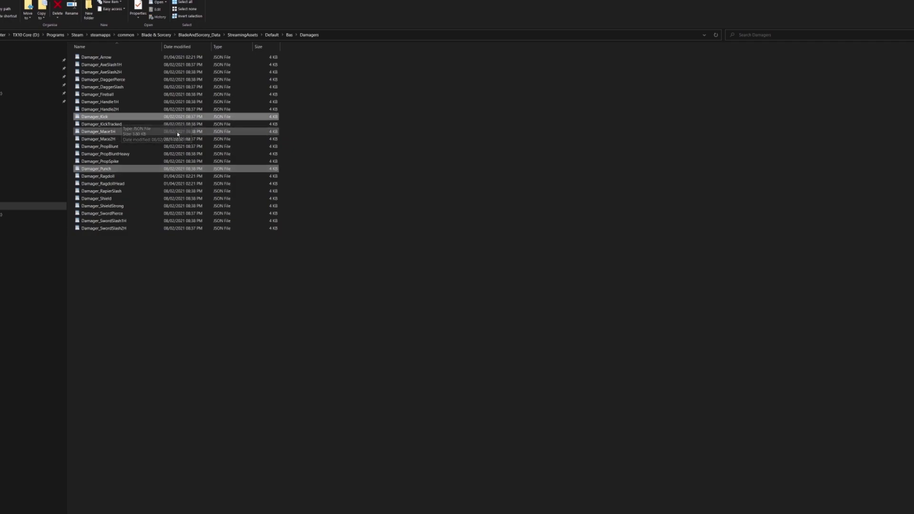
pyautogui.rightClick(105, 119)
pyautogui.click(126, 192)
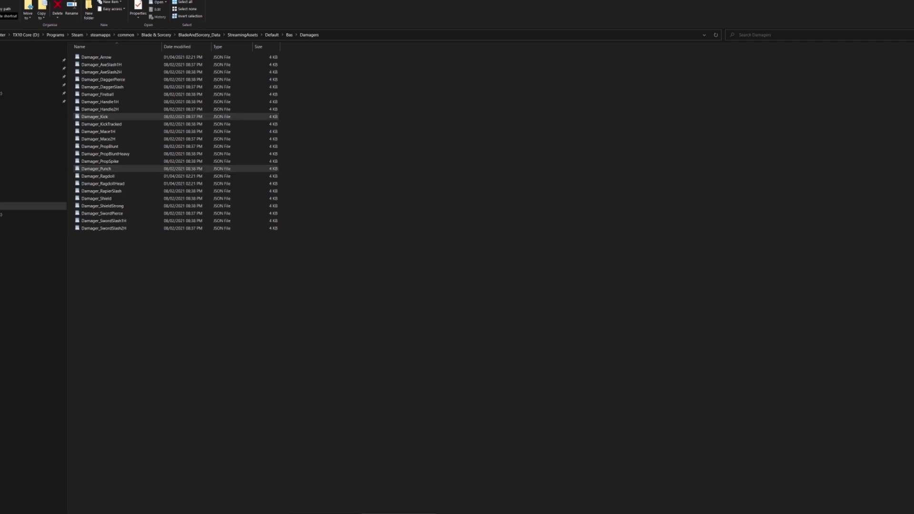
# Paste the two damager files into the DivineExample folder
pyautogui.hotkey('alt', 'Tab')
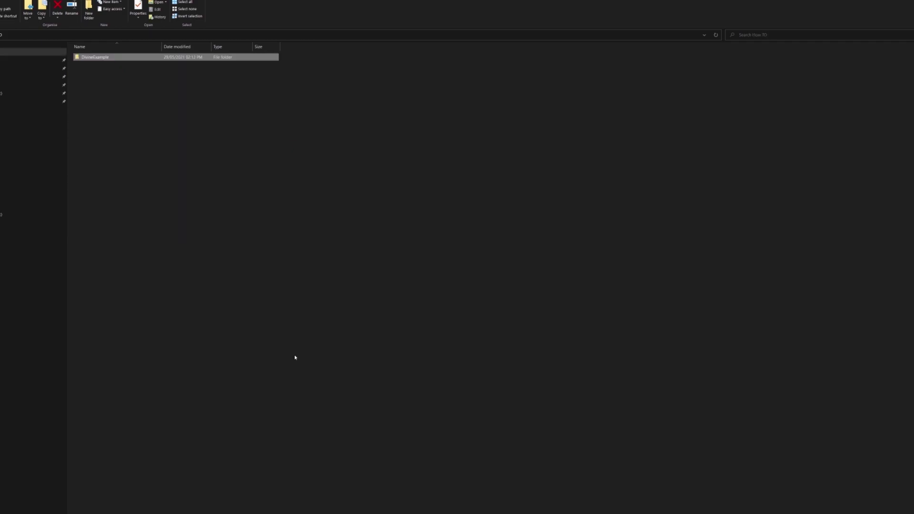
pyautogui.rightClick(130, 134)
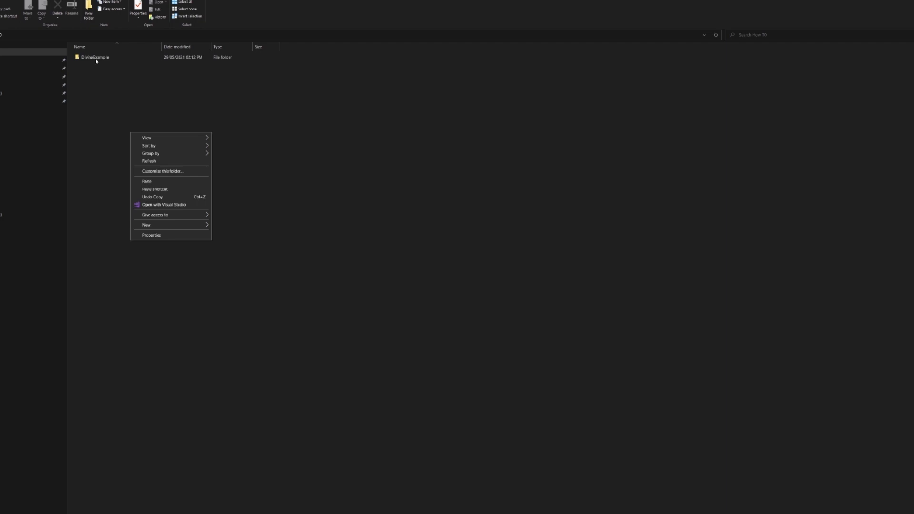
pyautogui.doubleClick(95, 57)
pyautogui.rightClick(114, 110)
pyautogui.click(138, 159)
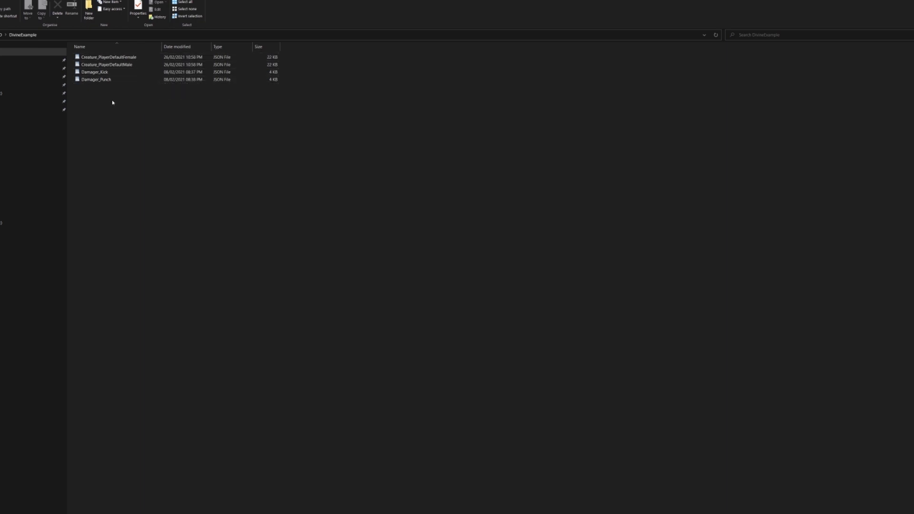
# Open the male and female player creature JSONs in WordPad side by side, scrolled to locomotion
pyautogui.doubleClick(122, 66)
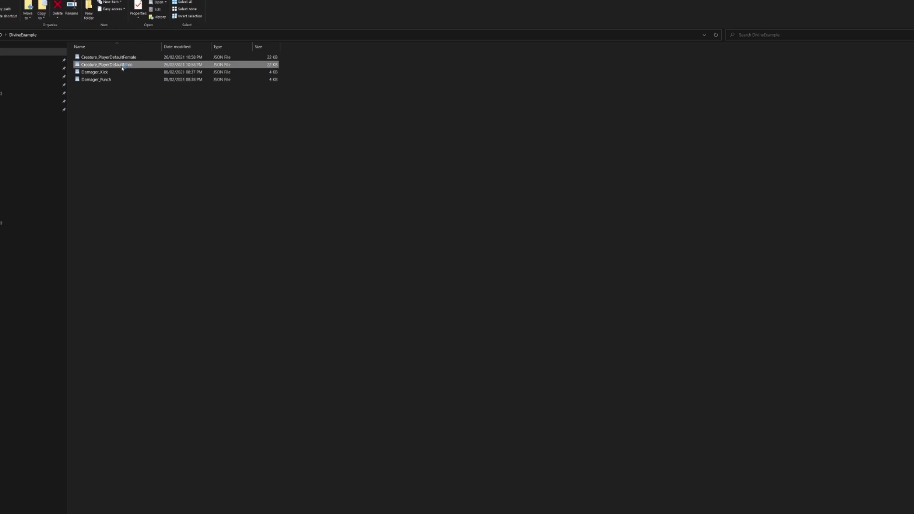
pyautogui.moveTo(563, 14); pyautogui.dragTo(108, 73)
pyautogui.click(132, 57)
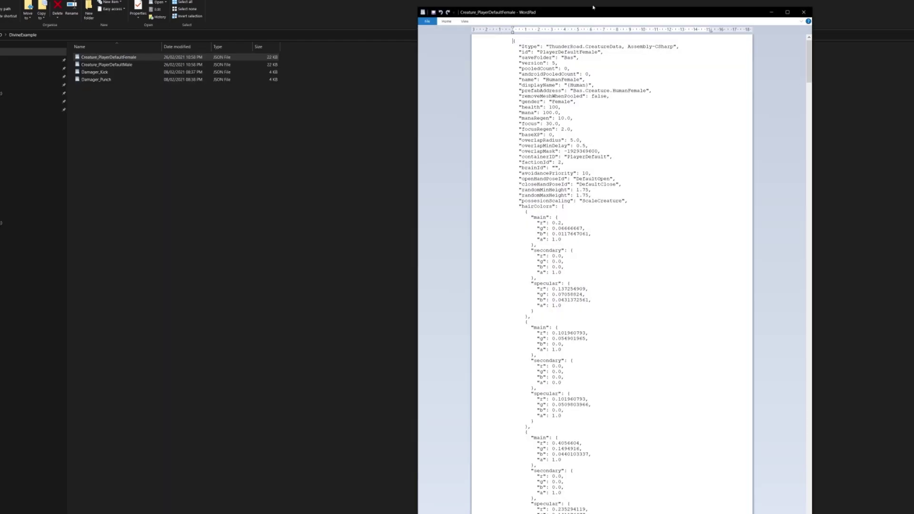
pyautogui.moveTo(563, 13); pyautogui.dragTo(654, 4)
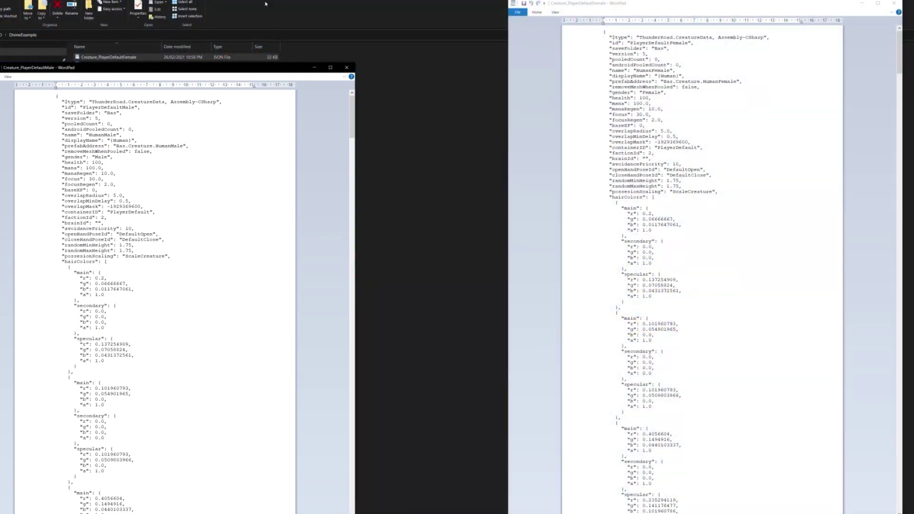
pyautogui.moveTo(252, 68); pyautogui.dragTo(380, 0)
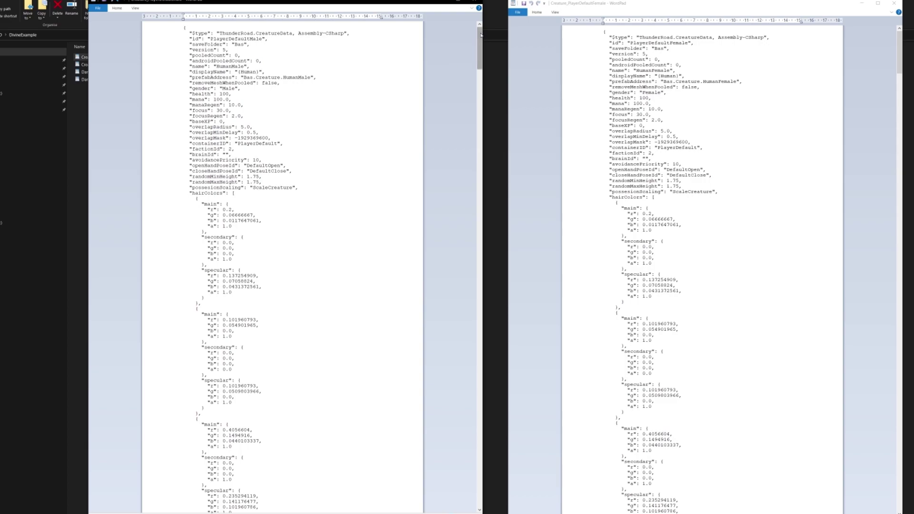
pyautogui.moveTo(480, 32); pyautogui.dragTo(454, 470)
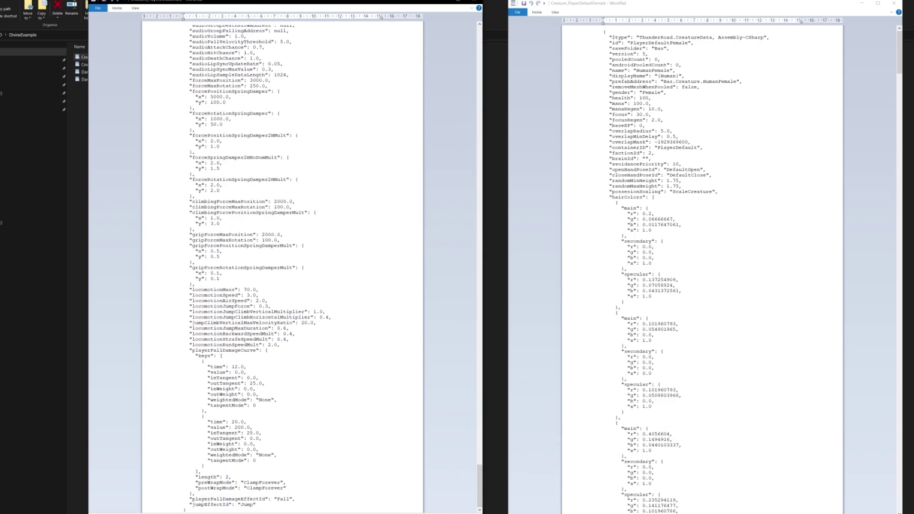
pyautogui.moveTo(899, 53); pyautogui.dragTo(873, 488)
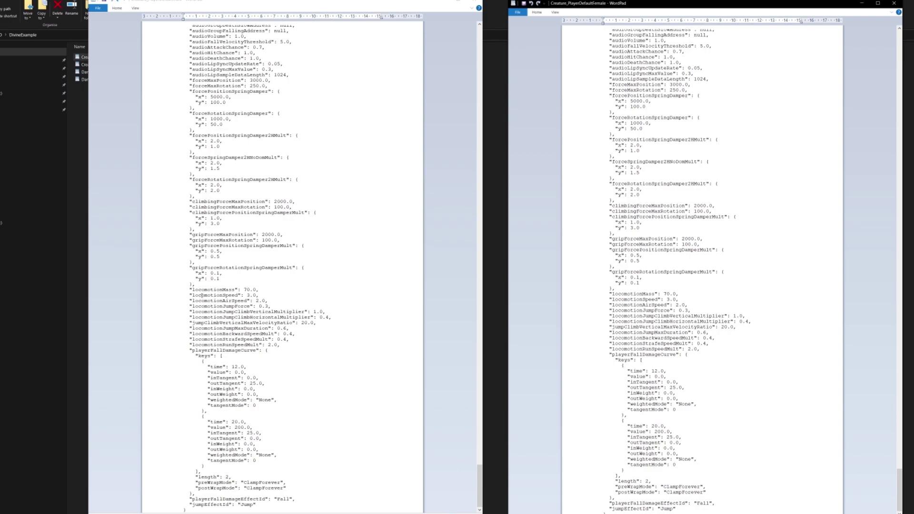
# Set locomotionSpeed to 5.0 in both the male and female files
pyautogui.click(248, 295)
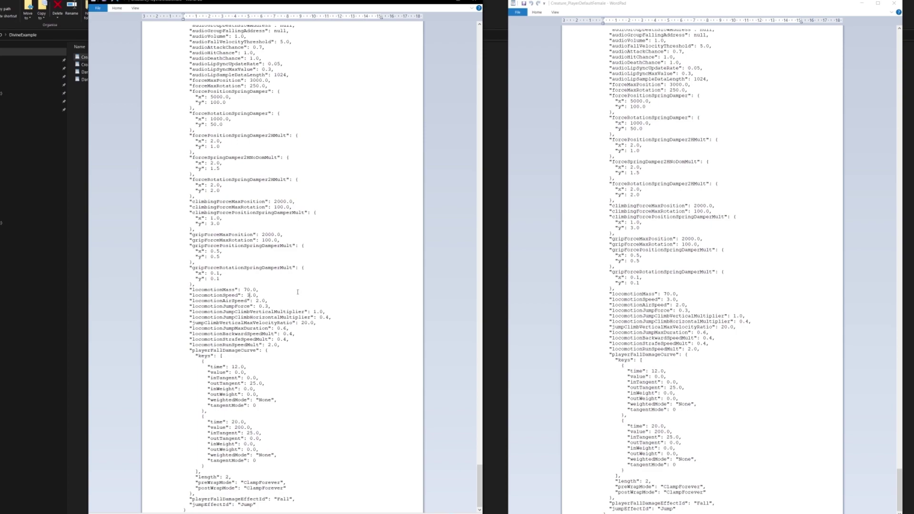
pyautogui.press('BackSpace')
pyautogui.write('5')
pyautogui.click(672, 299)
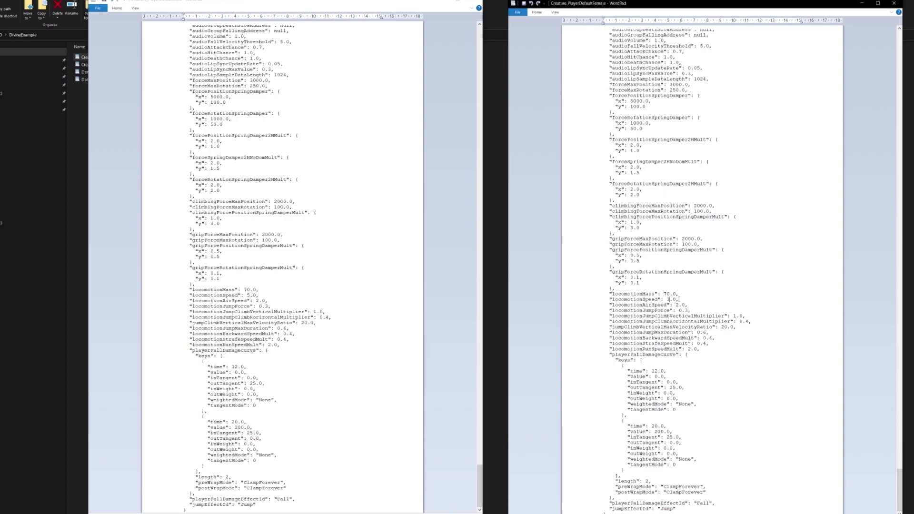
pyautogui.press('BackSpace')
pyautogui.write('5')
# Set locomotionAirSpeed to 5.0 in both files
pyautogui.click(248, 295)
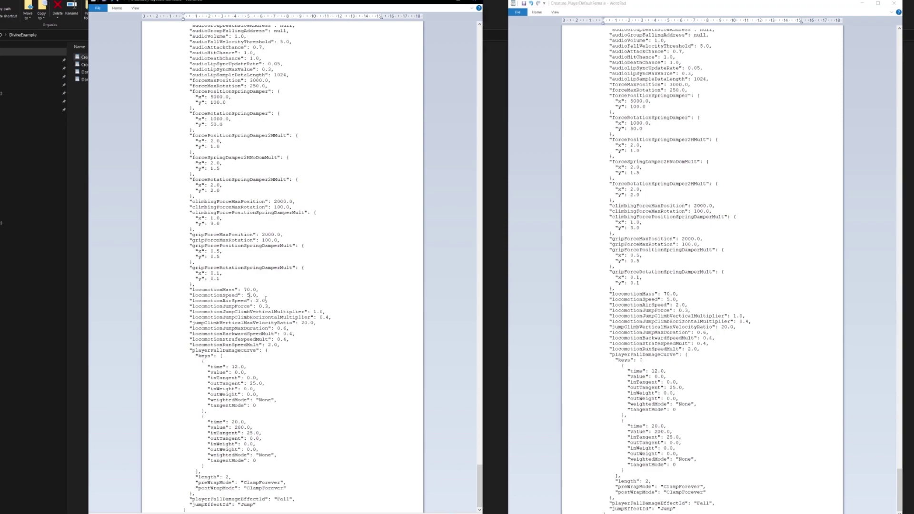
pyautogui.click(257, 301)
pyautogui.press('BackSpace')
pyautogui.write('5')
pyautogui.click(679, 304)
pyautogui.press('BackSpace')
pyautogui.write('5')
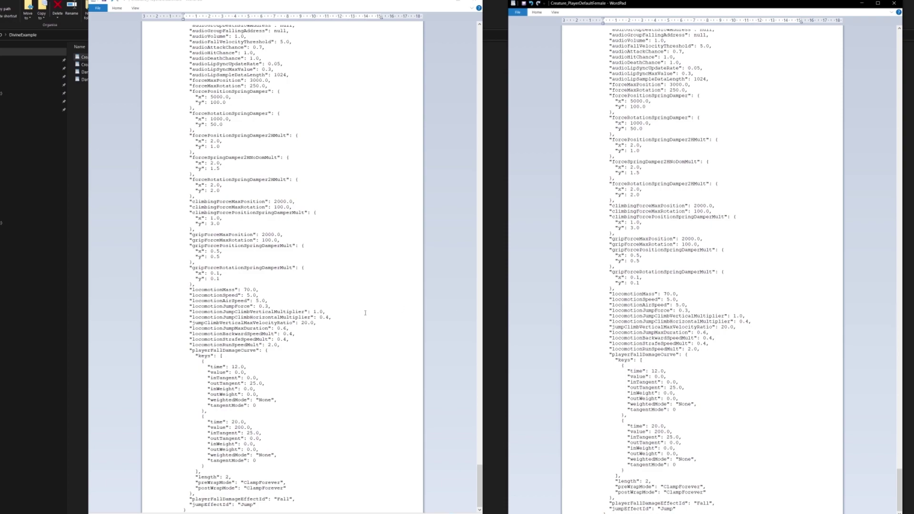
# Set locomotionJumpForce to 0.5 in both files
pyautogui.click(262, 306)
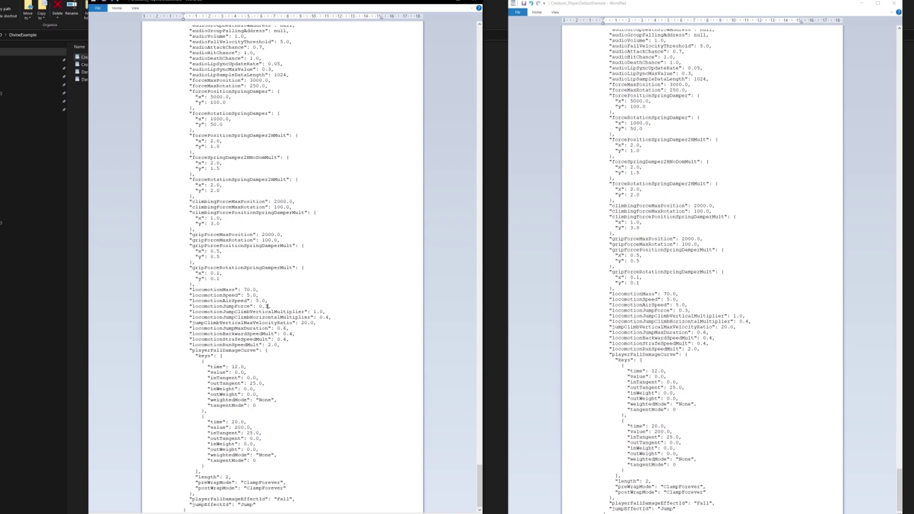
pyautogui.press('BackSpace')
pyautogui.write('5')
pyautogui.click(678, 305)
pyautogui.press('BackSpace')
pyautogui.write('5')
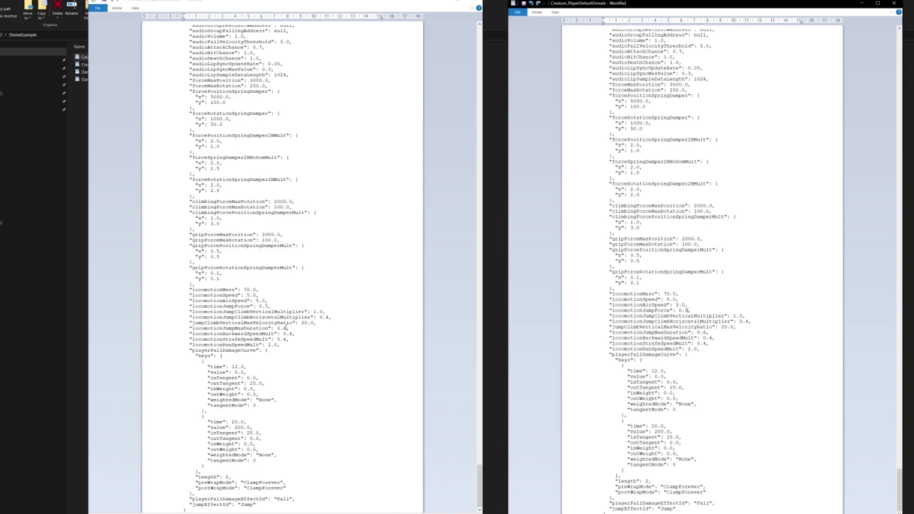
# Set locomotionJumpMaxDuration to 0.8 and locomotionBackwardSpeedMult to 0.6 in both files
pyautogui.click(268, 306)
pyautogui.click(287, 328)
pyautogui.press('BackSpace')
pyautogui.write('8')
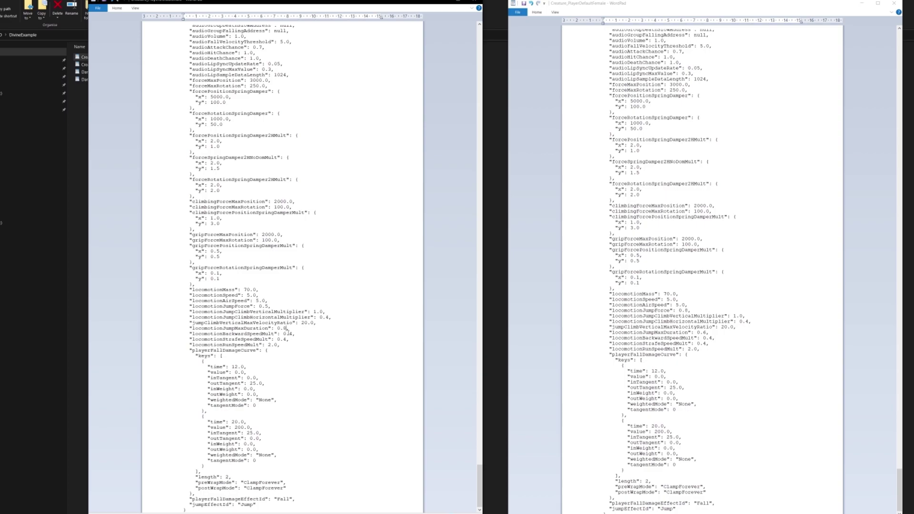
pyautogui.click(293, 334)
pyautogui.press('BackSpace')
pyautogui.write('6')
pyautogui.click(711, 338)
pyautogui.press('BackSpace')
pyautogui.write('6')
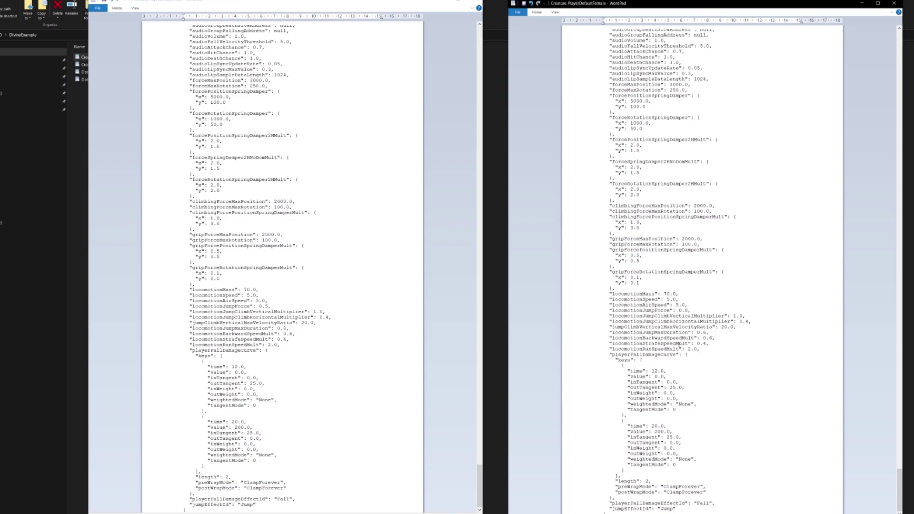
# Set locomotionStrafeSpeedMult to 0.5 and locomotionRunSpeedMult to 2.2 in both files
pyautogui.click(292, 335)
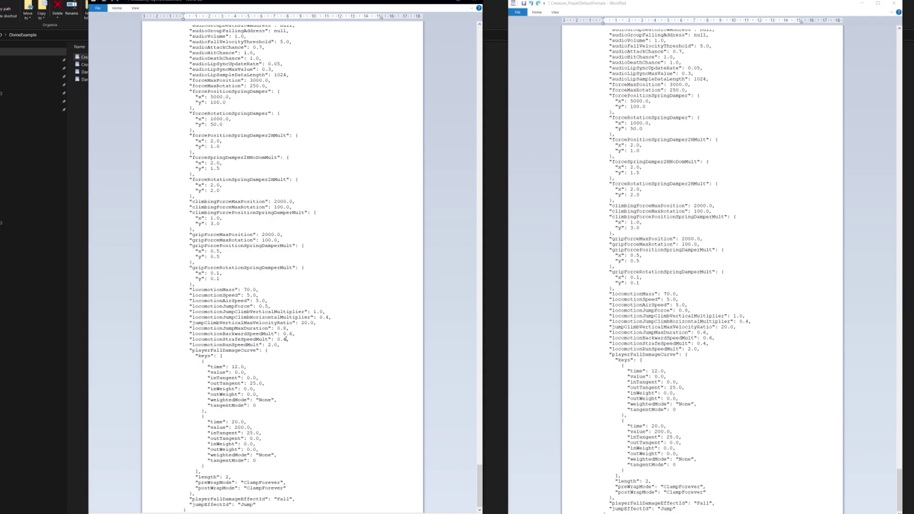
pyautogui.press('BackSpace')
pyautogui.write('5')
pyautogui.click(713, 338)
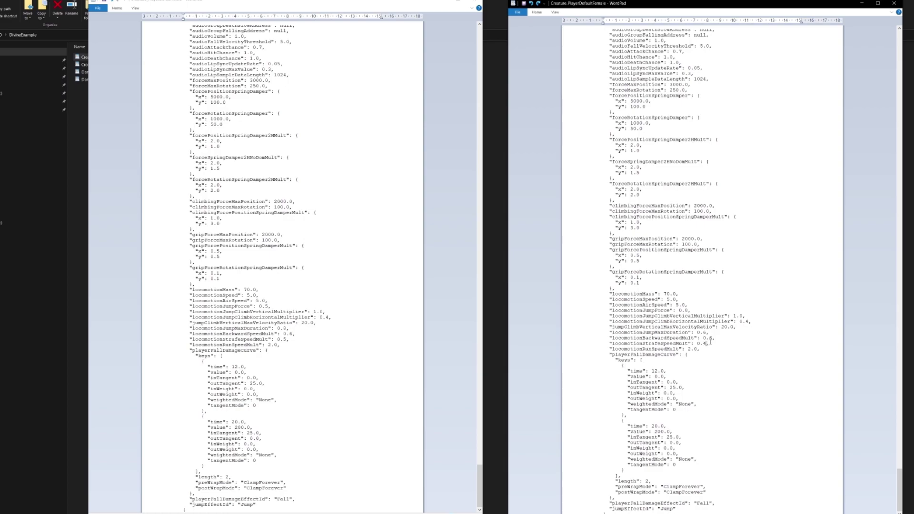
pyautogui.write('5')
pyautogui.press('BackSpace')
pyautogui.write('2')
pyautogui.click(280, 342)
pyautogui.press('BackSpace')
pyautogui.write('2')
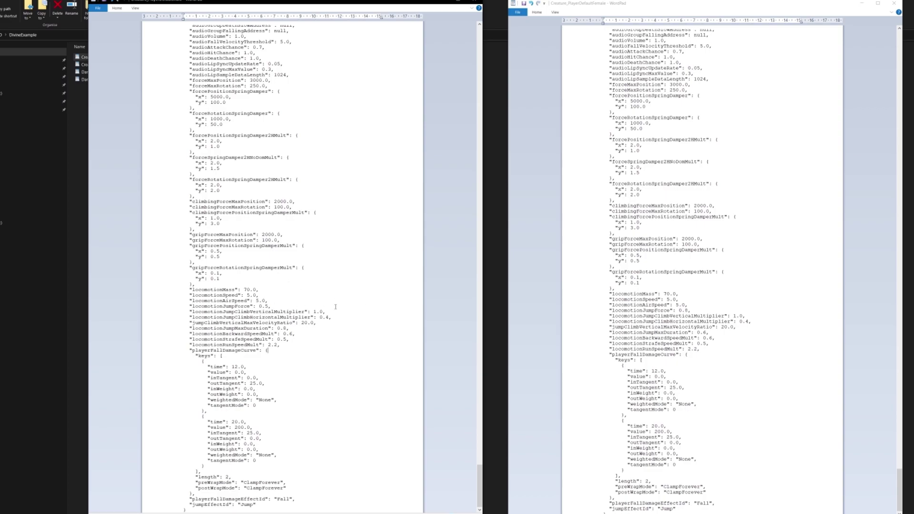
pyautogui.press('Down')
# Change gripForceMaxPosition in the male file from 2000 to 5000
pyautogui.scroll(3, 479, 478)
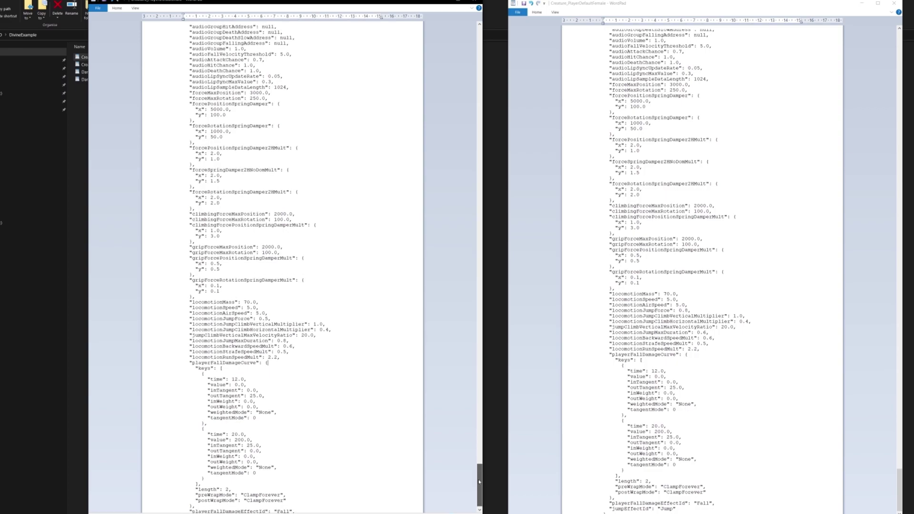
pyautogui.scroll(2, 479, 478)
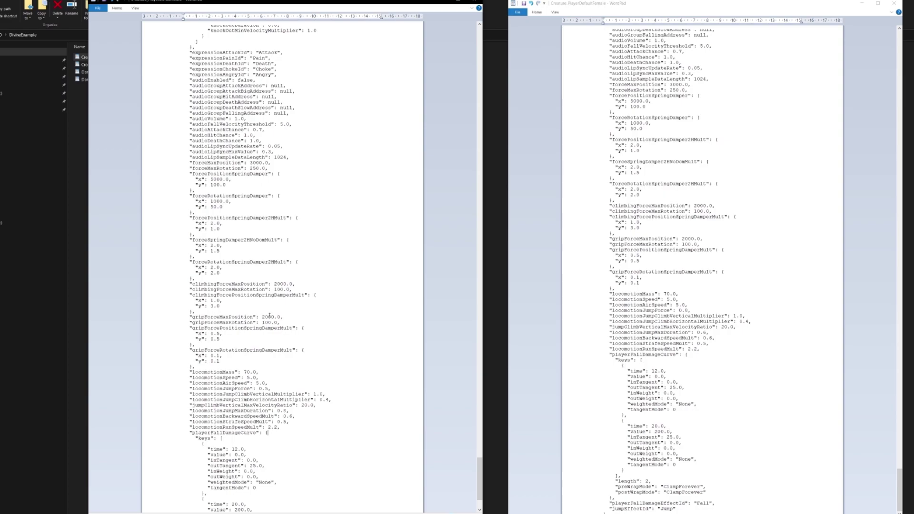
pyautogui.moveTo(262, 317); pyautogui.dragTo(275, 317)
pyautogui.write('5')
# Raise the male file's climbing force limits, rotation to 5000, and edit the female's climbingForceMaxPosition
pyautogui.moveTo(274, 284); pyautogui.dragTo(284, 284)
pyautogui.write('80000')
pyautogui.moveTo(274, 289); pyautogui.dragTo(284, 289)
pyautogui.write('5000')
pyautogui.click(696, 208)
pyautogui.write('2000')
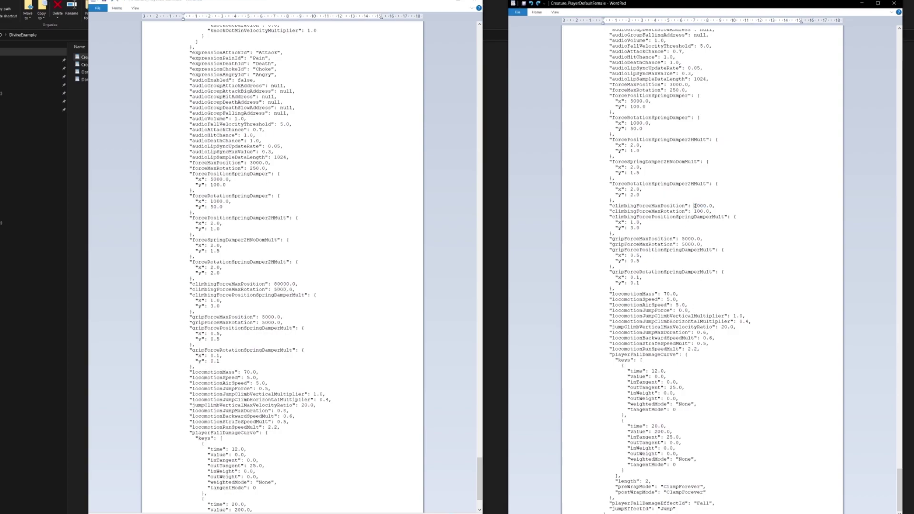